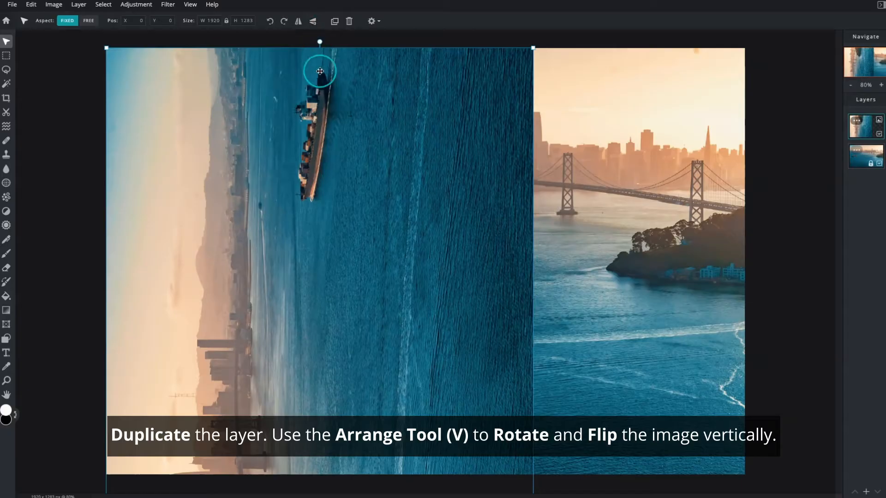
Move the rotated background copy down to about Y 309 and reduce its transparency to 59.
{"action": "left_click_drag", "start_coordinate": [303, 74], "coordinate": [306, 196]}
{"action": "left_click", "coordinate": [320, 237]}
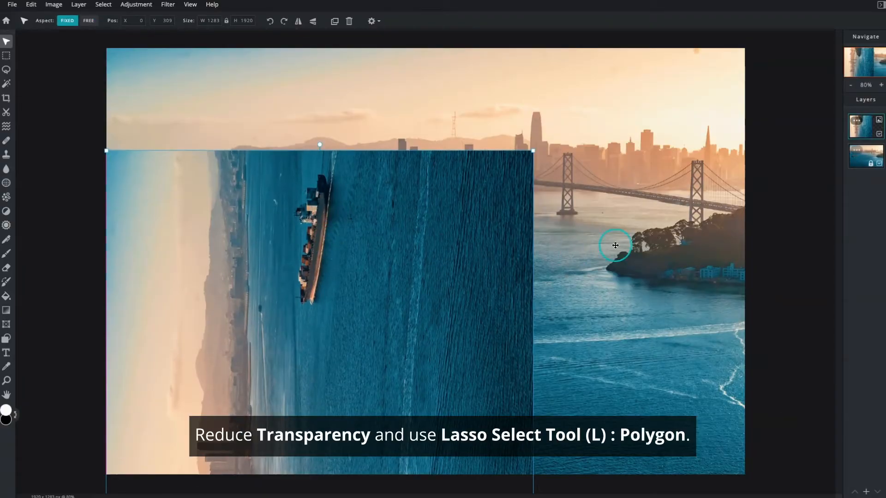
{"action": "left_click", "coordinate": [856, 122]}
{"action": "left_click_drag", "start_coordinate": [846, 187], "coordinate": [815, 193]}
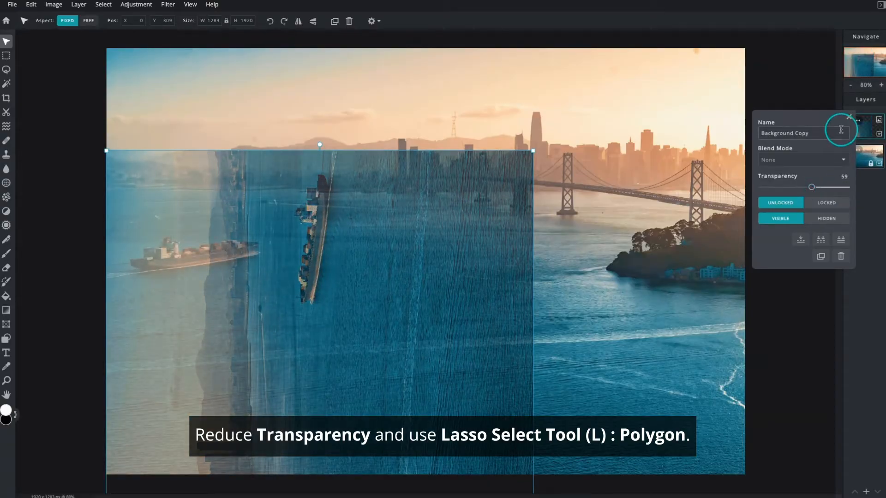
{"action": "left_click", "coordinate": [849, 117]}
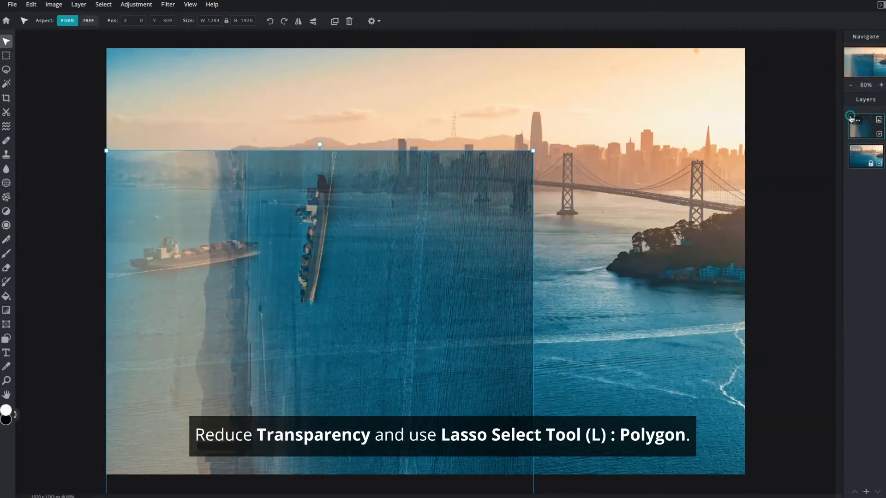
Polygon-lasso the area of the rotated copy above its diagonal to the lower-right corner, delete it and deselect.
{"action": "left_click", "coordinate": [6, 71]}
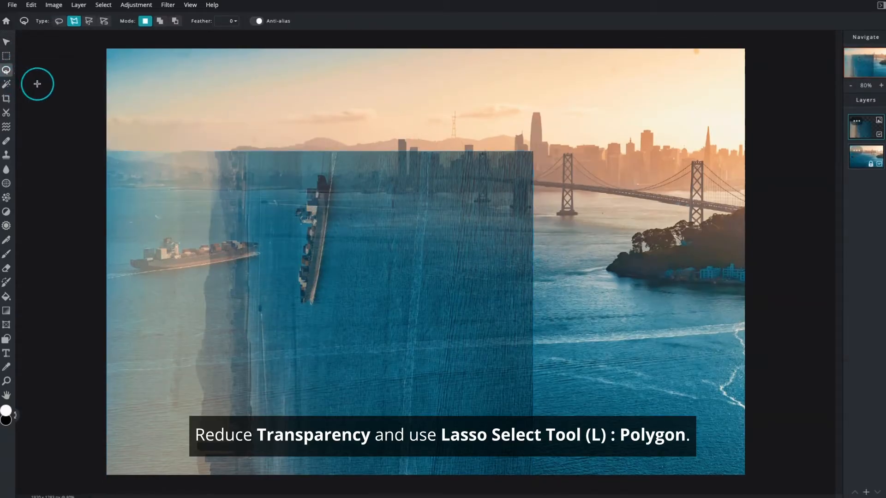
{"action": "left_click", "coordinate": [201, 148]}
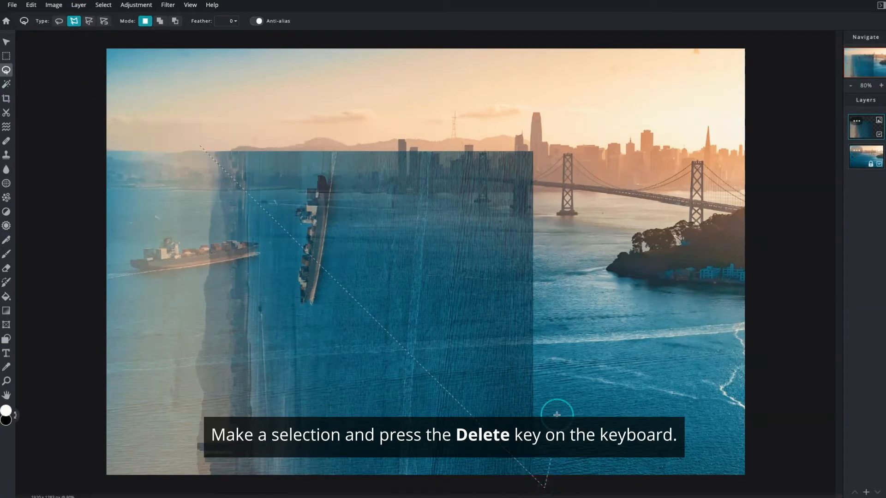
{"action": "left_click", "coordinate": [201, 147]}
{"action": "key", "text": "Delete"}
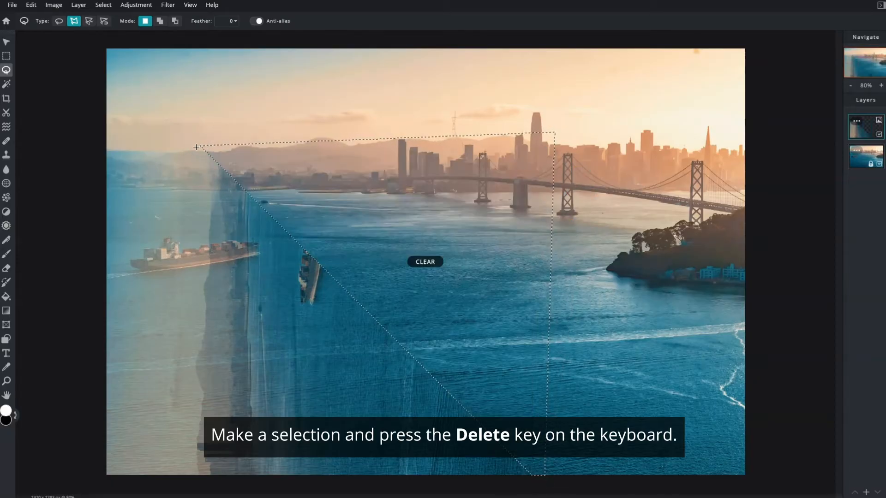
{"action": "left_click", "coordinate": [105, 7]}
{"action": "left_click", "coordinate": [111, 43]}
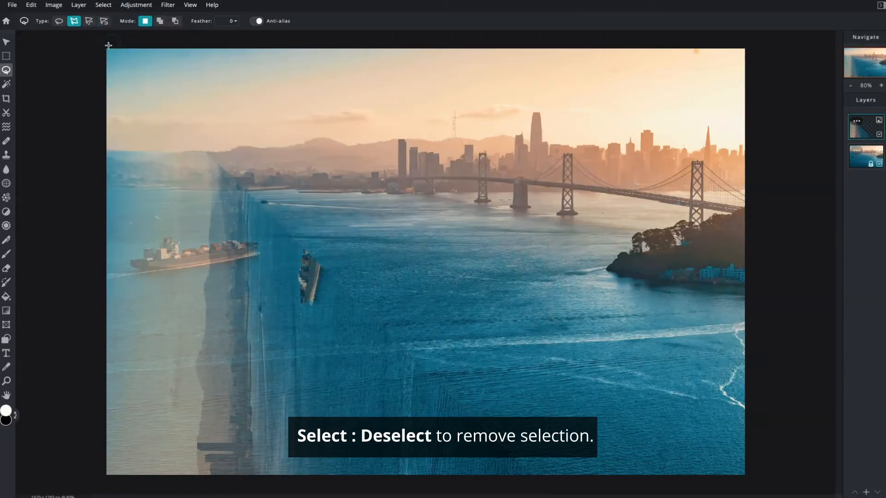
Restore the transparency of the trimmed copy to 100.
{"action": "left_click", "coordinate": [856, 121]}
{"action": "left_click_drag", "start_coordinate": [824, 188], "coordinate": [847, 188]}
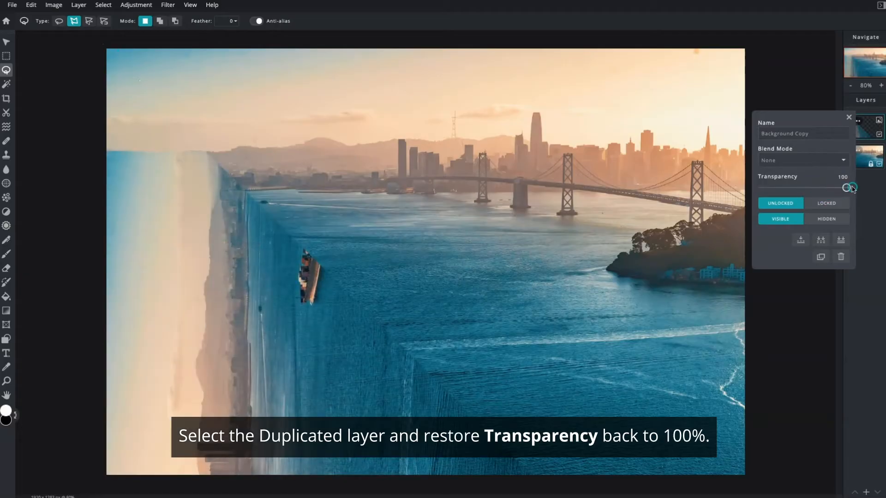
{"action": "left_click", "coordinate": [849, 117]}
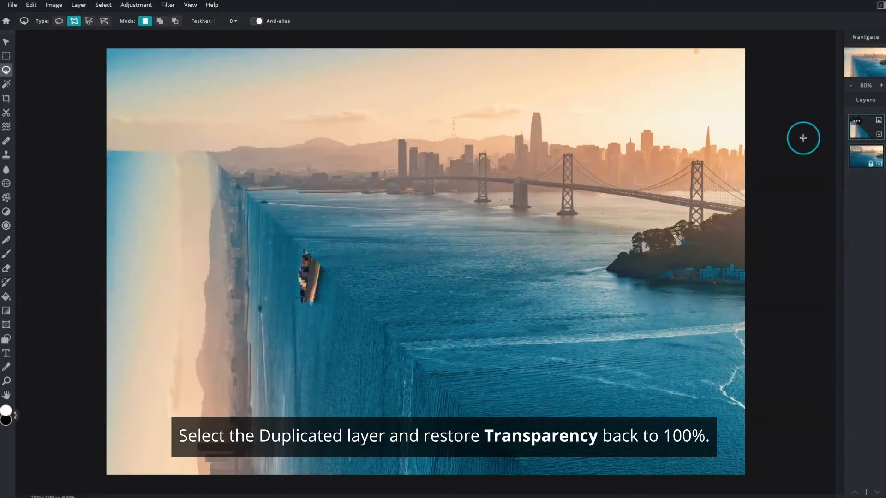
Scale the trimmed copy to about 1227 × 1836 and move it to about X -17, Y 310 so the two oceans converge.
{"action": "left_click", "coordinate": [6, 42]}
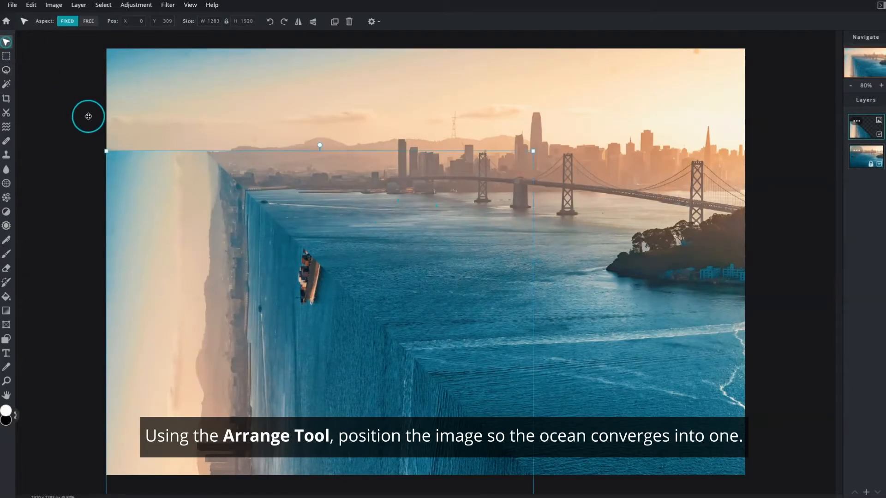
{"action": "left_click_drag", "start_coordinate": [105, 152], "coordinate": [122, 167]}
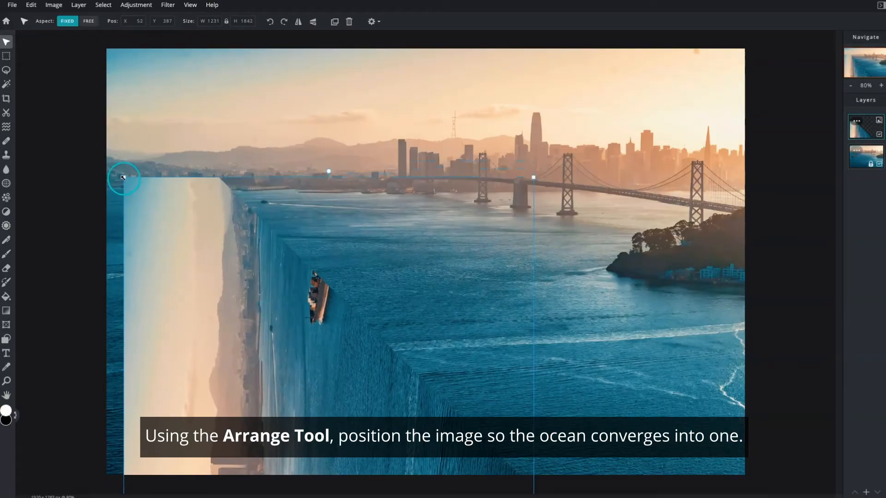
{"action": "left_click_drag", "start_coordinate": [123, 179], "coordinate": [124, 180]}
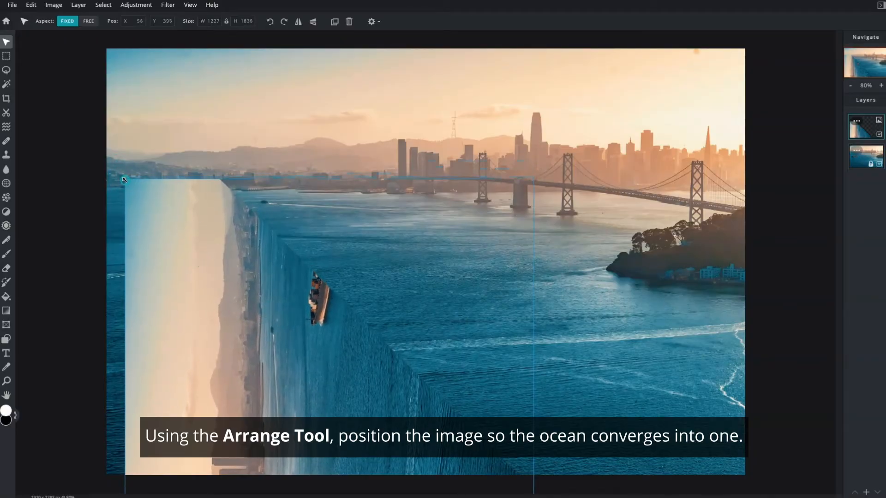
{"action": "left_click_drag", "start_coordinate": [330, 377], "coordinate": [306, 354]}
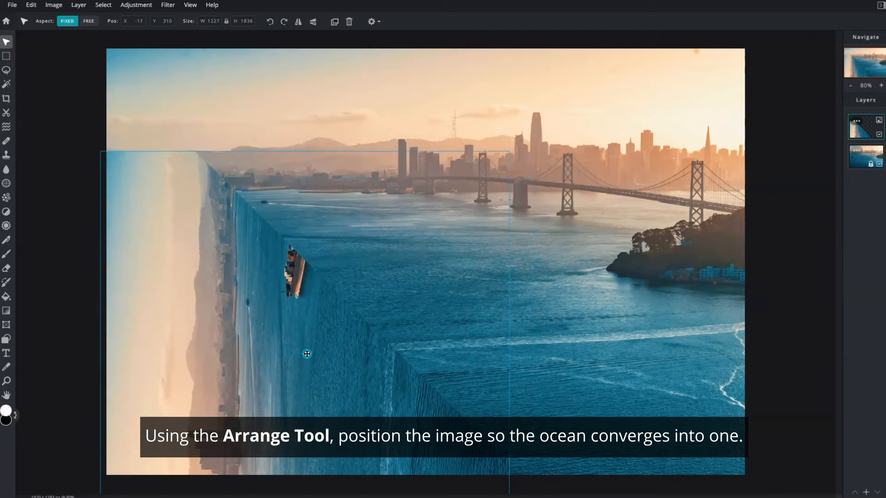
{"action": "left_click", "coordinate": [478, 281]}
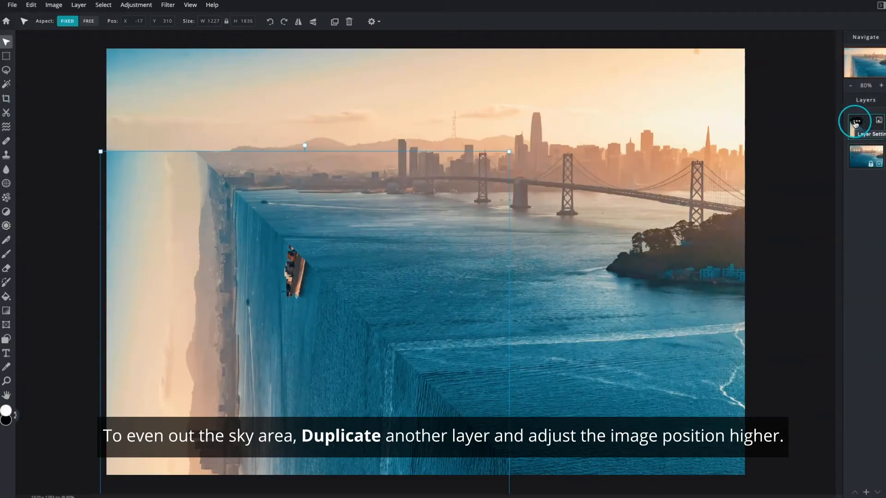
Duplicate the trimmed layer and move the new copy straight up to Y 0.
{"action": "left_click", "coordinate": [856, 123]}
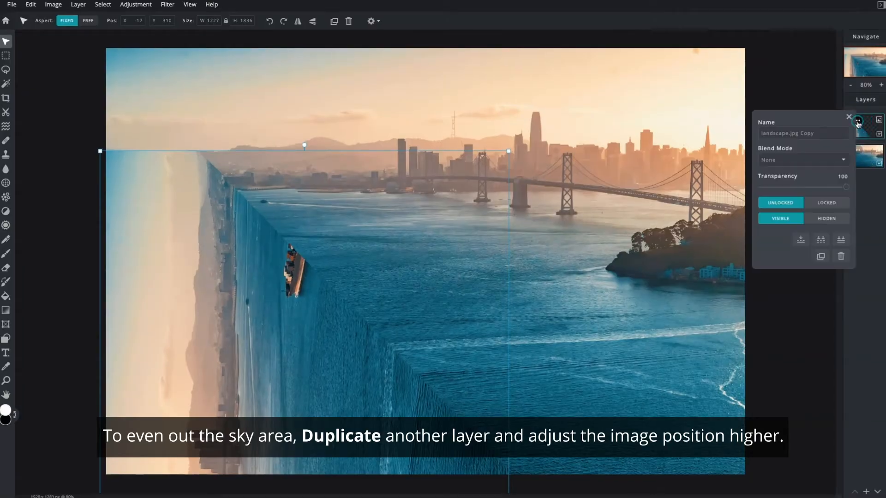
{"action": "left_click", "coordinate": [821, 257]}
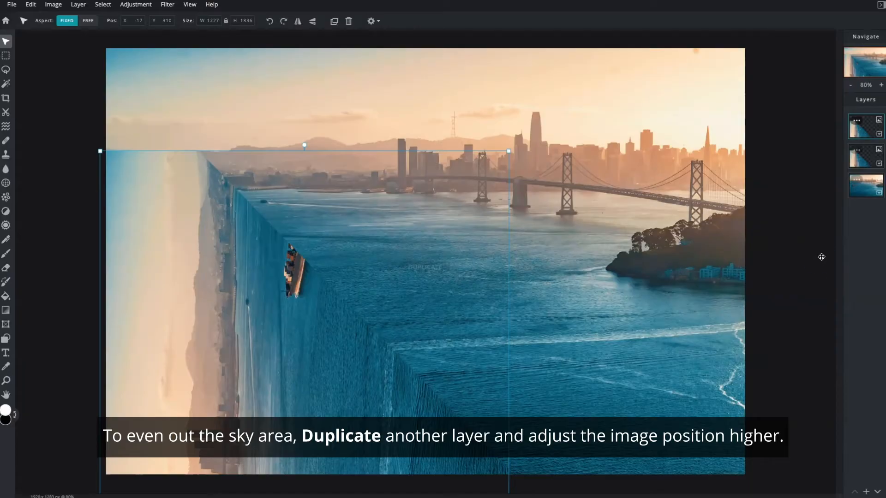
{"action": "left_click_drag", "start_coordinate": [243, 255], "coordinate": [242, 155]}
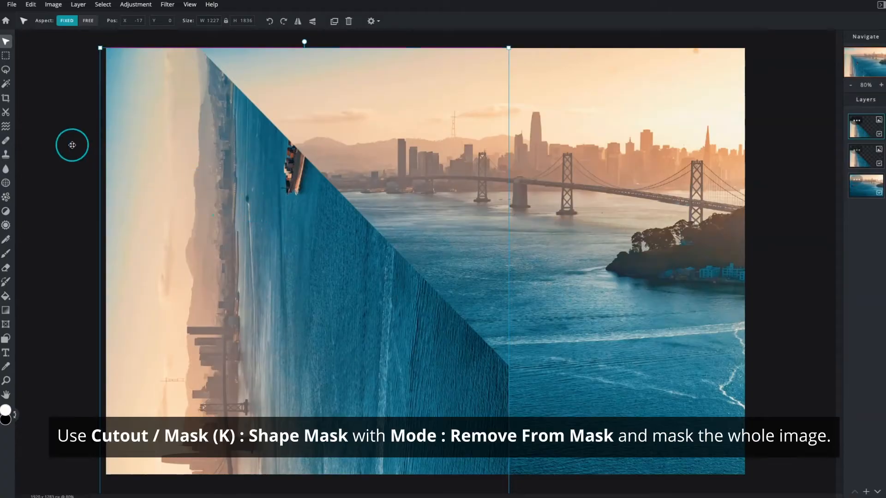
Mask out the whole top copy with a rectangular shape mask in Remove From Mask mode.
{"action": "left_click", "coordinate": [7, 114]}
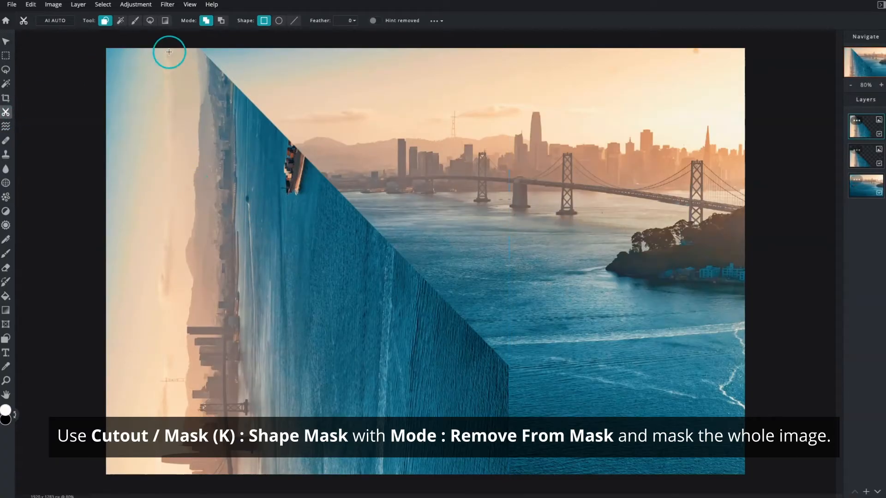
{"action": "left_click", "coordinate": [221, 23]}
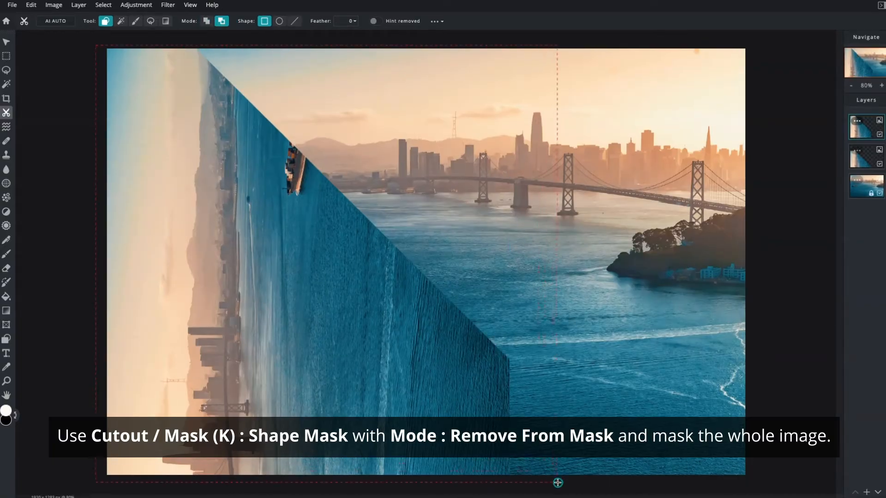
{"action": "left_click_drag", "start_coordinate": [557, 482], "coordinate": [552, 477]}
Reveal the top copy's upper-left sky with a 420 px draw mask at 57% opacity, trimming the excess in Remove From Mask mode.
{"action": "left_click", "coordinate": [135, 21]}
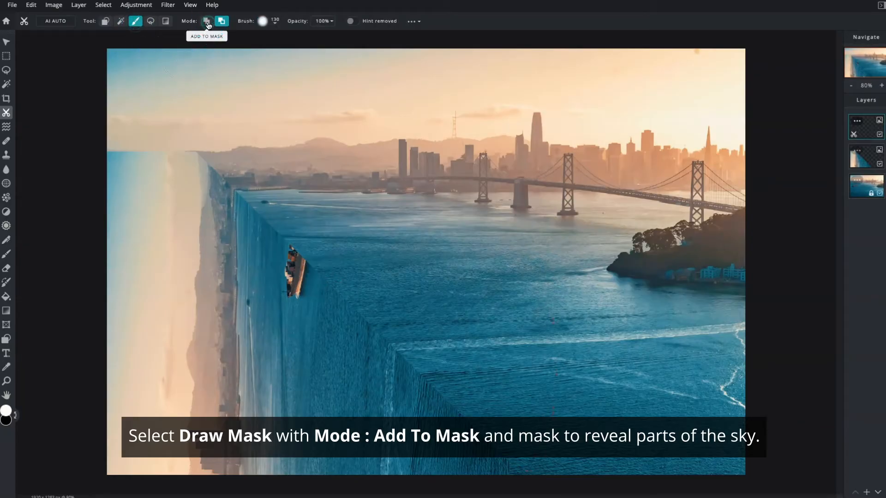
{"action": "left_click", "coordinate": [207, 22]}
{"action": "left_click", "coordinate": [330, 21]}
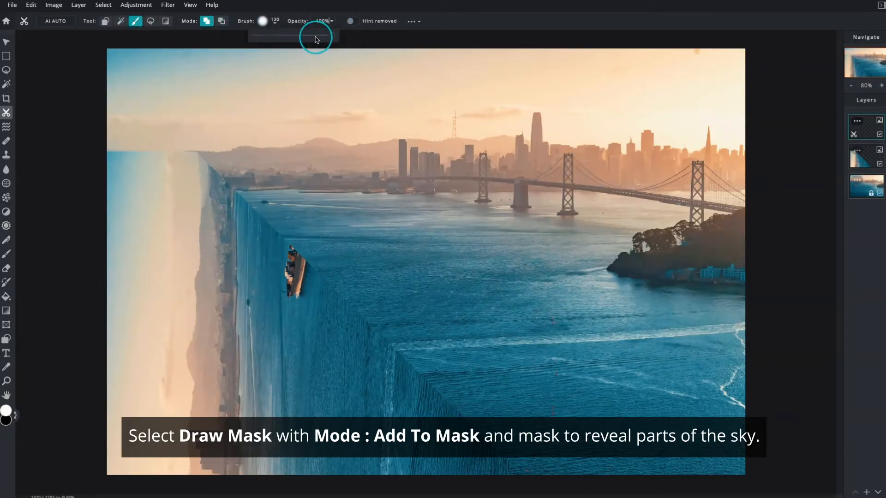
{"action": "left_click", "coordinate": [276, 24]}
{"action": "left_click", "coordinate": [264, 22]}
{"action": "left_click_drag", "start_coordinate": [288, 52], "coordinate": [312, 52]}
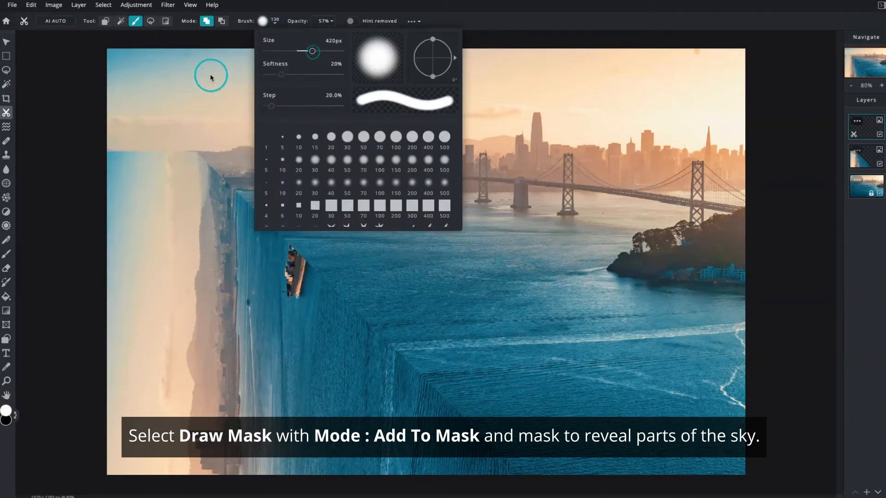
{"action": "left_click", "coordinate": [142, 45]}
{"action": "mouse_move", "coordinate": [100, 127]}
{"action": "left_mouse_down"}
{"action": "mouse_move", "coordinate": [100, 138]}
{"action": "mouse_move", "coordinate": [111, 138]}
{"action": "mouse_move", "coordinate": [111, 113]}
{"action": "mouse_move", "coordinate": [92, 109]}
{"action": "left_mouse_up"}
{"action": "left_click_drag", "start_coordinate": [116, 152], "coordinate": [95, 201]}
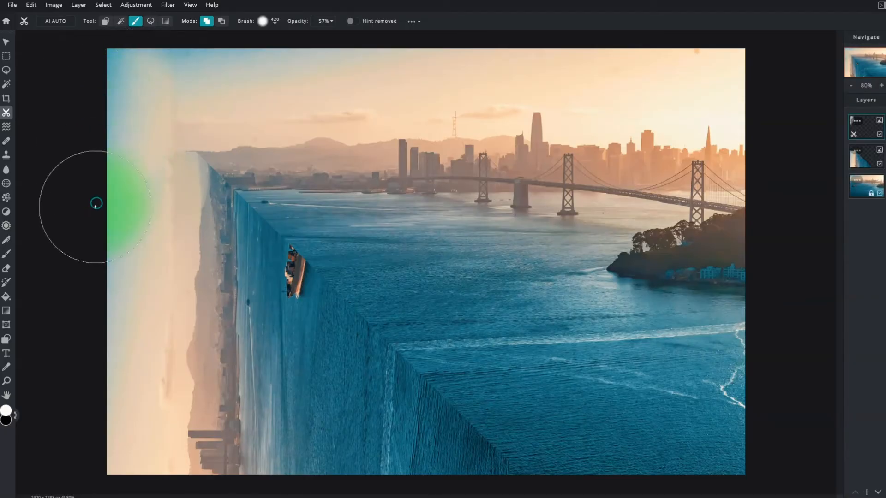
{"action": "left_click", "coordinate": [221, 21]}
{"action": "left_click_drag", "start_coordinate": [159, 94], "coordinate": [151, 68]}
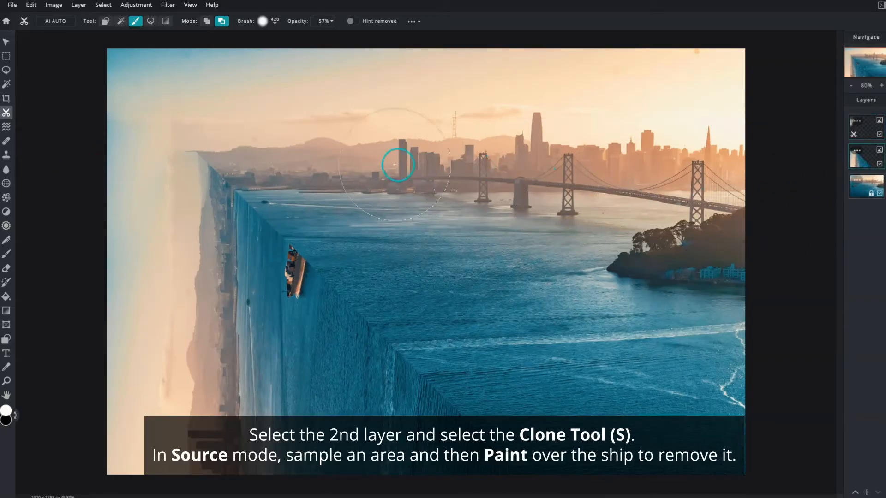
Clone water over the ship on the second layer with a 71 px brush at 51% opacity.
{"action": "left_click", "coordinate": [7, 157]}
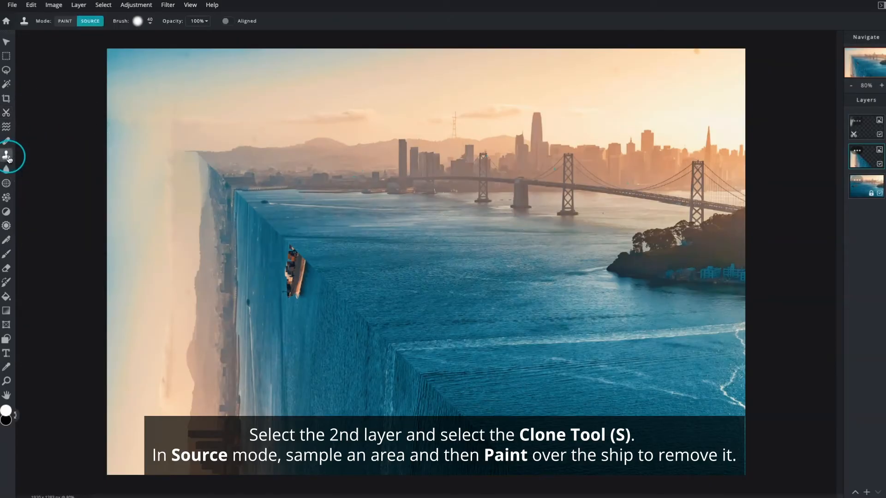
{"action": "left_click", "coordinate": [204, 21]}
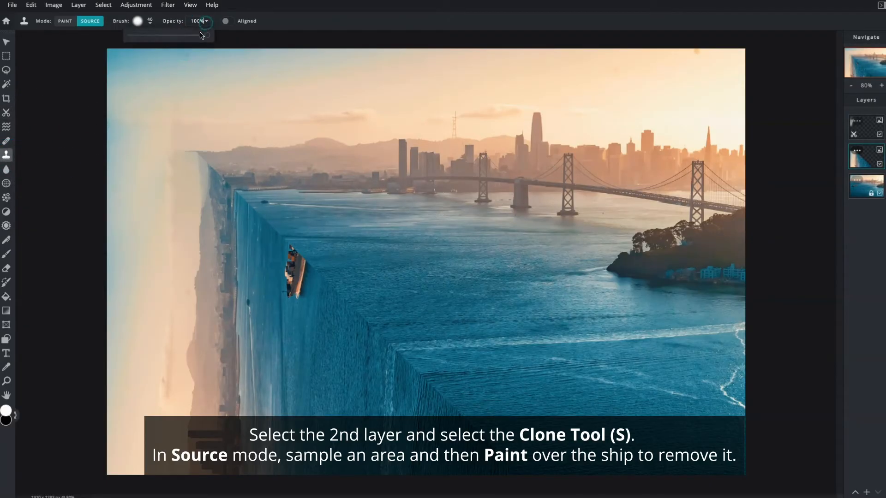
{"action": "left_click", "coordinate": [150, 25]}
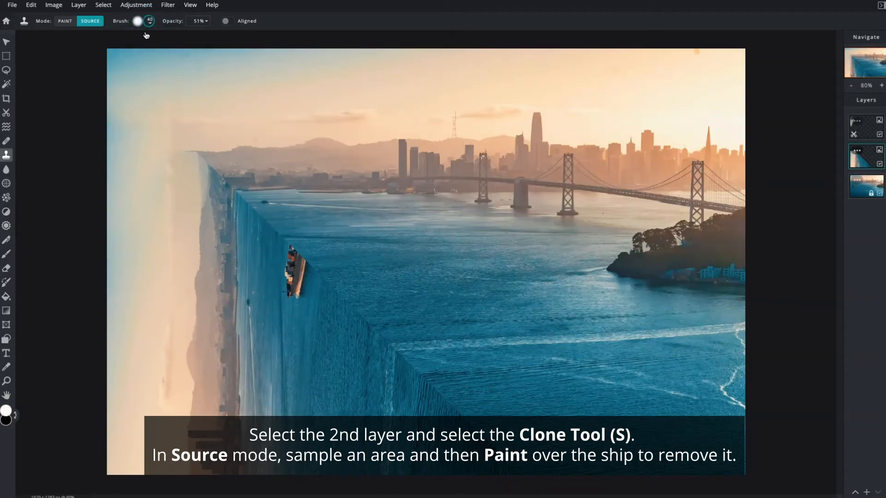
{"action": "left_click_drag", "start_coordinate": [147, 53], "coordinate": [163, 53]}
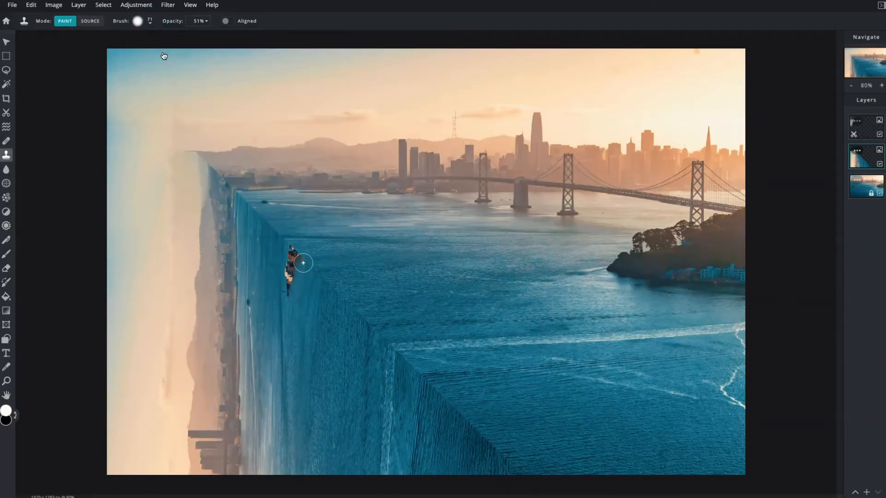
{"action": "left_click_drag", "start_coordinate": [300, 261], "coordinate": [288, 287]}
Reduce the clone brush to 29 px, sample nearby water and paint away the remaining ship traces.
{"action": "left_click", "coordinate": [150, 22]}
{"action": "left_click_drag", "start_coordinate": [153, 52], "coordinate": [150, 52]}
{"action": "left_click", "coordinate": [290, 271]}
{"action": "mouse_move", "coordinate": [279, 303]}
{"action": "left_mouse_down"}
{"action": "mouse_move", "coordinate": [283, 268]}
{"action": "mouse_move", "coordinate": [281, 295]}
{"action": "left_mouse_up"}
{"action": "left_click", "coordinate": [281, 311], "text": "alt"}
{"action": "left_click_drag", "start_coordinate": [282, 292], "coordinate": [280, 271]}
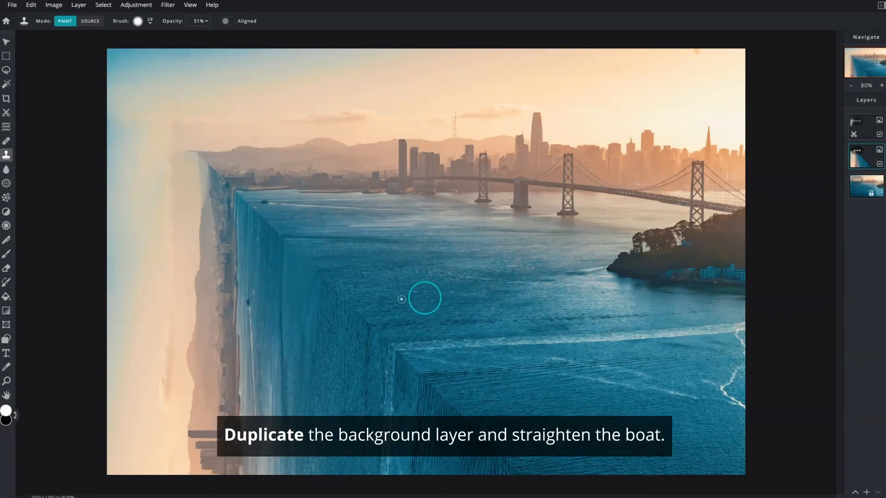
Duplicate the Background layer and flip the copy horizontally with the Arrange tool.
{"action": "left_click", "coordinate": [857, 181]}
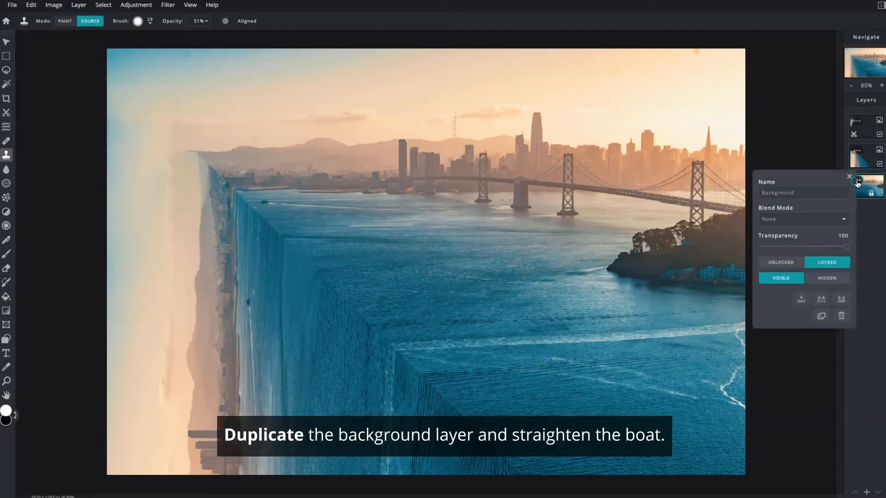
{"action": "left_click", "coordinate": [821, 316]}
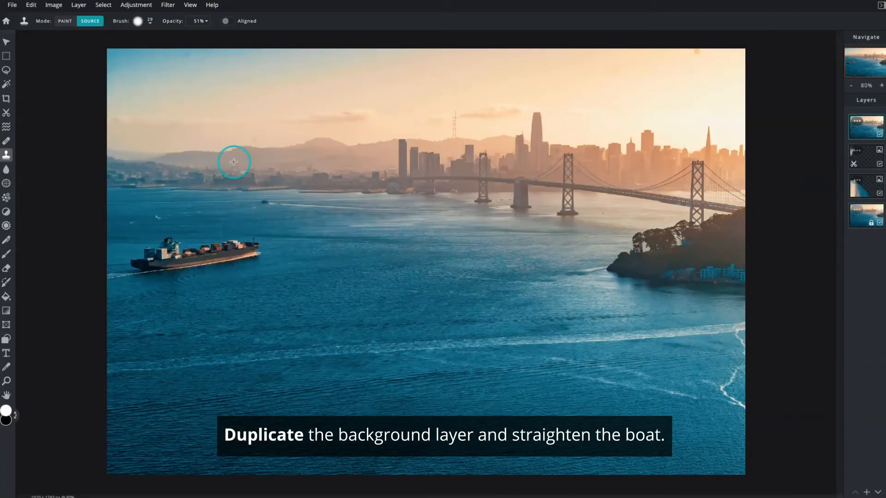
{"action": "left_click", "coordinate": [6, 42]}
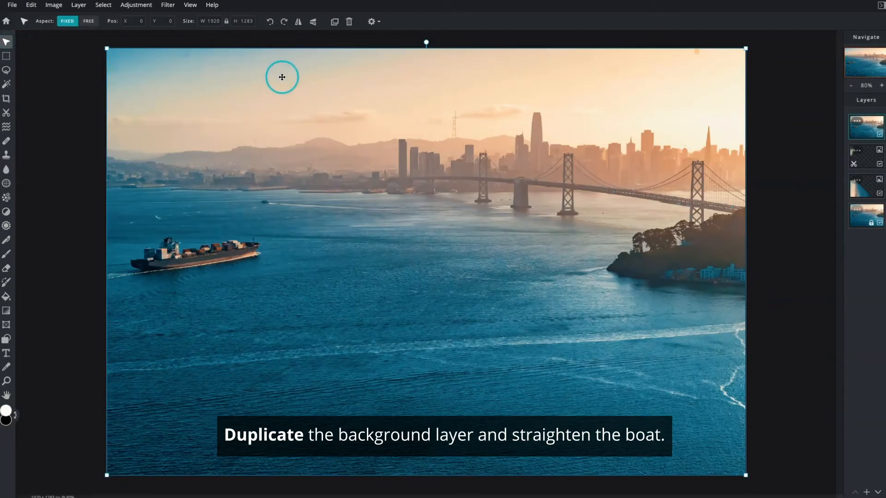
{"action": "left_click", "coordinate": [298, 22]}
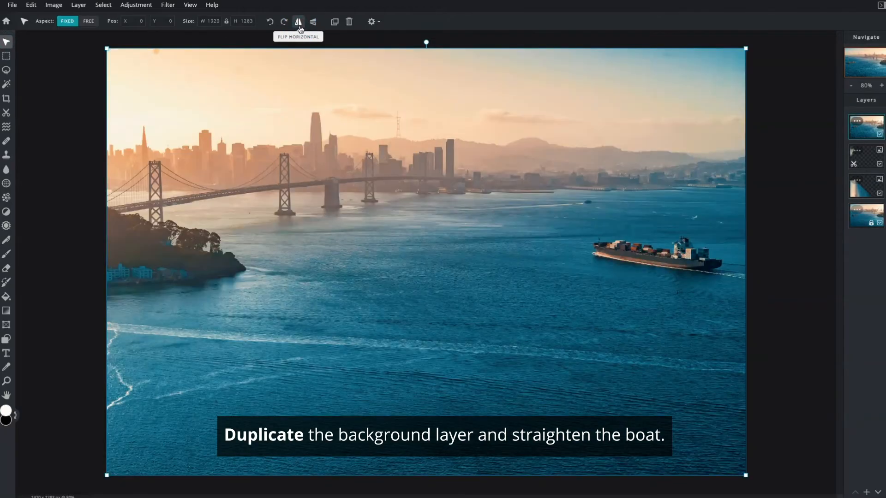
Rotate the flipped copy 90° counter-clockwise, tilt it slightly further until the boat is vertical, and move it to about X -41, Y 677.
{"action": "left_click", "coordinate": [271, 22]}
{"action": "left_click_drag", "start_coordinate": [320, 42], "coordinate": [276, 45]}
{"action": "left_click_drag", "start_coordinate": [299, 150], "coordinate": [292, 370]}
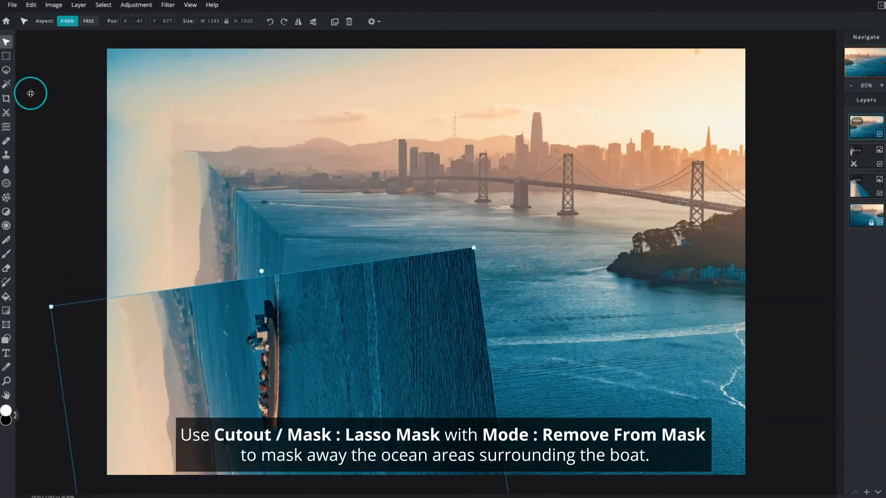
Mask away the ocean, shoreline and sky surrounding the boat on the top layer with the Lasso Mask in Remove From Mask mode.
{"action": "left_click", "coordinate": [6, 112]}
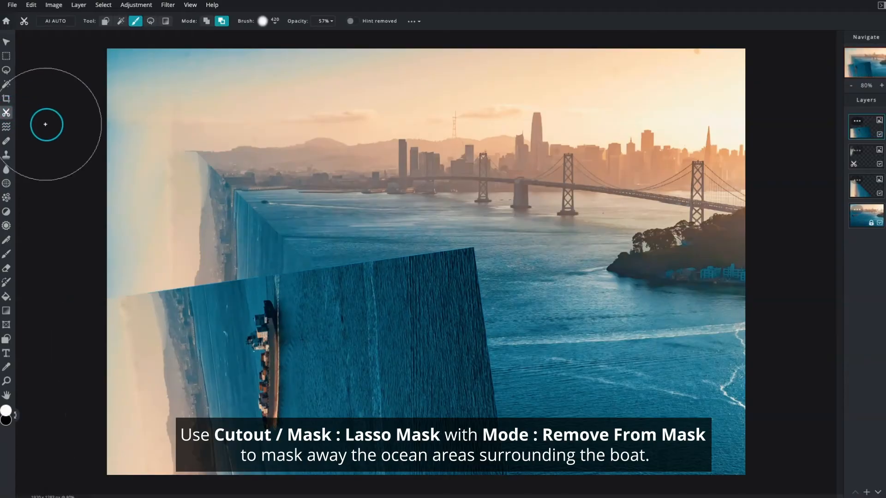
{"action": "left_click", "coordinate": [150, 24]}
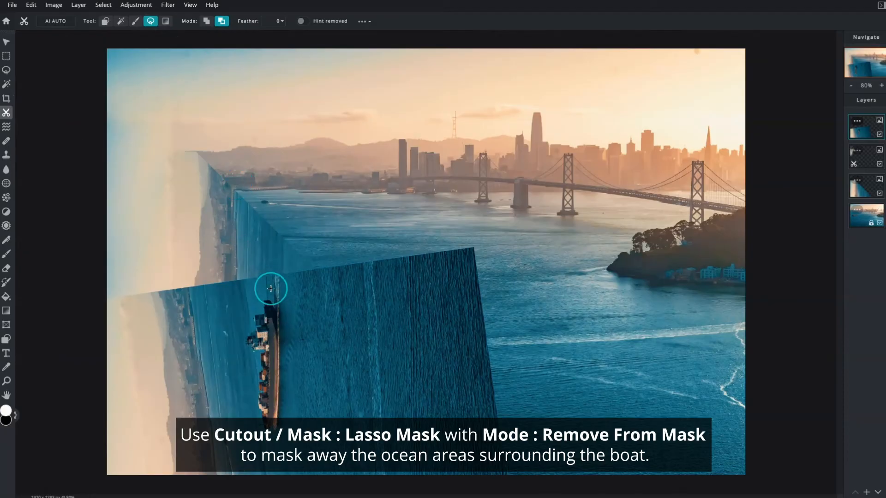
{"action": "left_click_drag", "start_coordinate": [80, 299], "coordinate": [286, 280]}
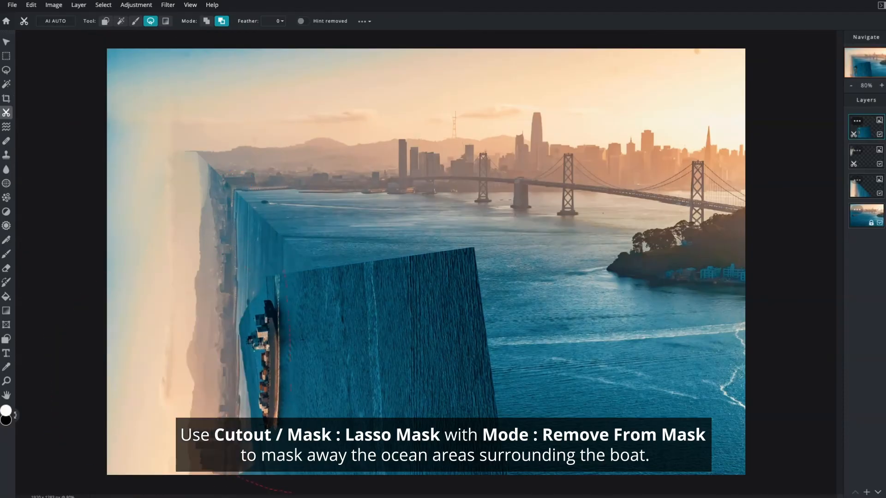
{"action": "left_click", "coordinate": [309, 261]}
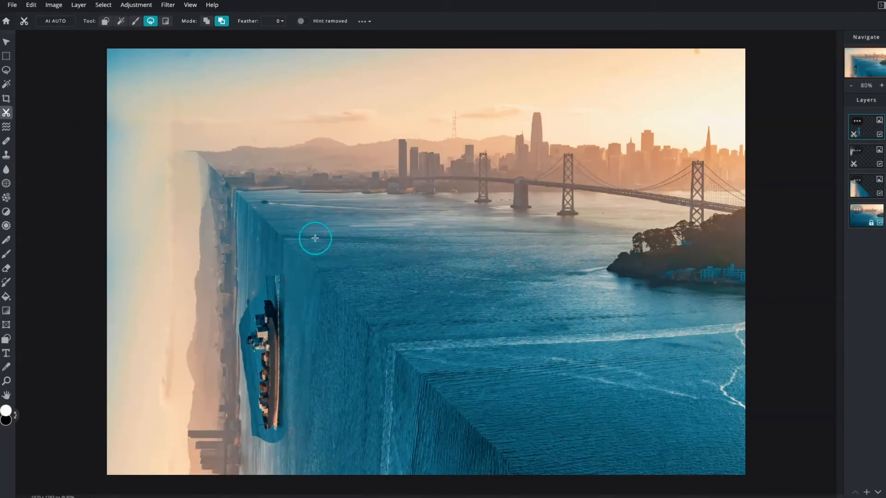
Brush the leftover water around the ship out of the mask at 55 px and 57% opacity, and move the ship layer to X -146, Y 608.
{"action": "left_click", "coordinate": [135, 21]}
{"action": "left_click", "coordinate": [269, 21]}
{"action": "left_click_drag", "start_coordinate": [312, 51], "coordinate": [283, 52]}
{"action": "mouse_move", "coordinate": [247, 300]}
{"action": "left_mouse_down"}
{"action": "mouse_move", "coordinate": [247, 430]}
{"action": "mouse_move", "coordinate": [269, 442]}
{"action": "left_mouse_up"}
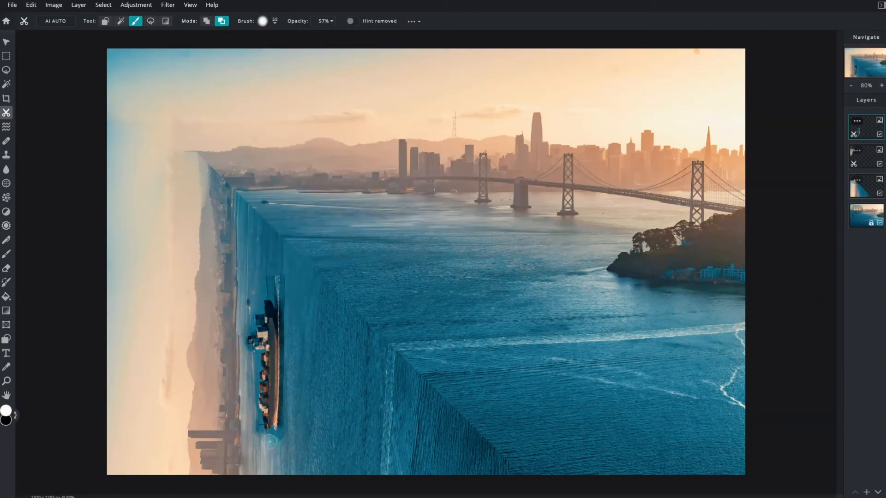
{"action": "left_click", "coordinate": [248, 320]}
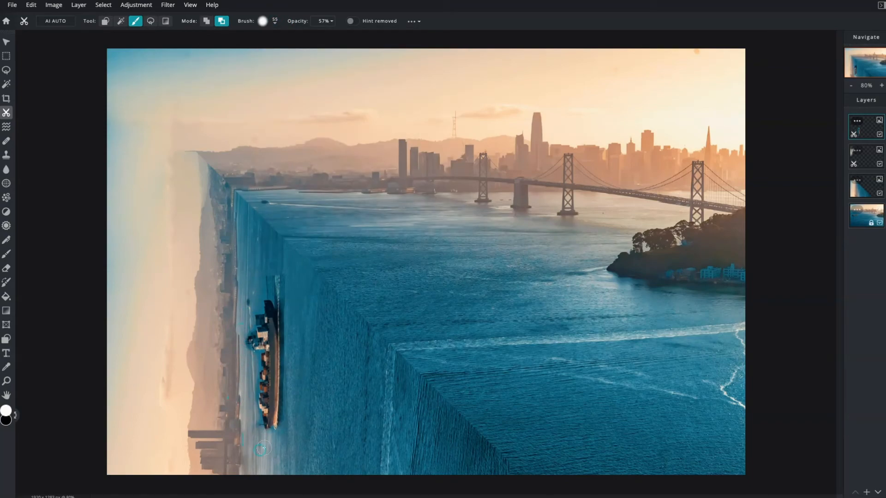
{"action": "left_click_drag", "start_coordinate": [288, 299], "coordinate": [286, 422]}
{"action": "left_click", "coordinate": [266, 290]}
{"action": "left_click_drag", "start_coordinate": [266, 253], "coordinate": [257, 288]}
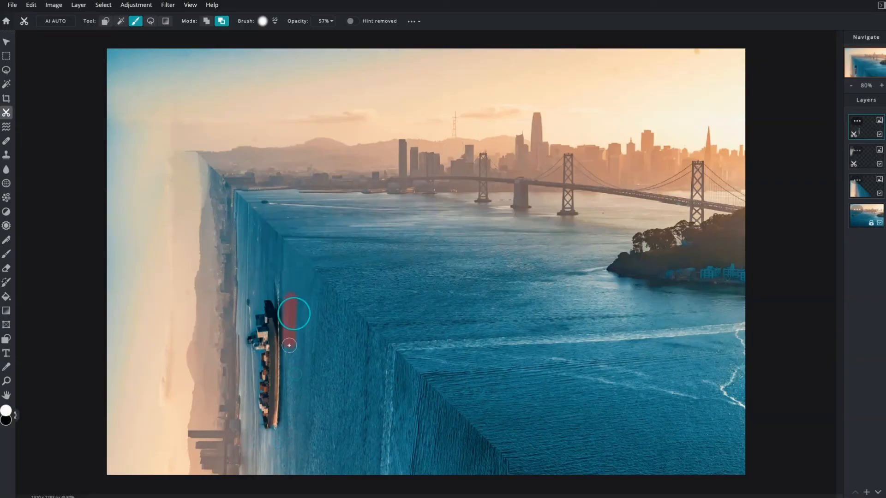
{"action": "key", "text": "v"}
{"action": "left_click_drag", "start_coordinate": [269, 366], "coordinate": [274, 370]}
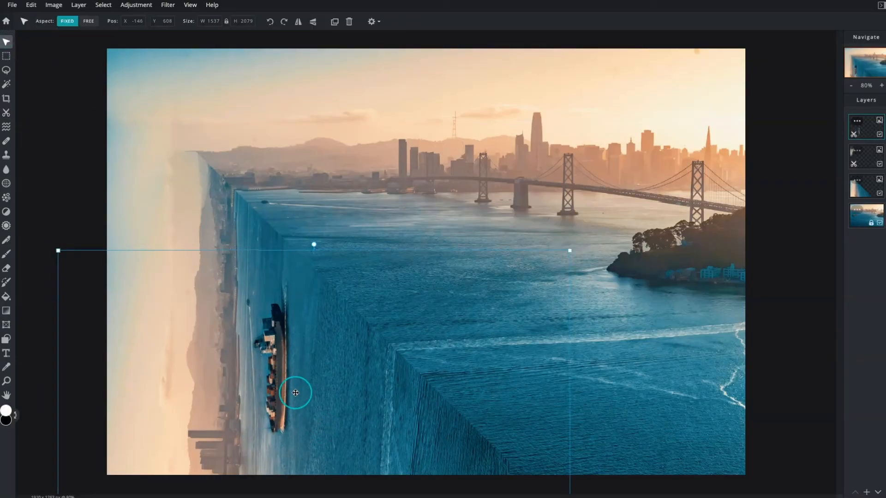
Merge the two rotated landscape copies beneath the ship layer down into the Background layer.
{"action": "left_click", "coordinate": [858, 152]}
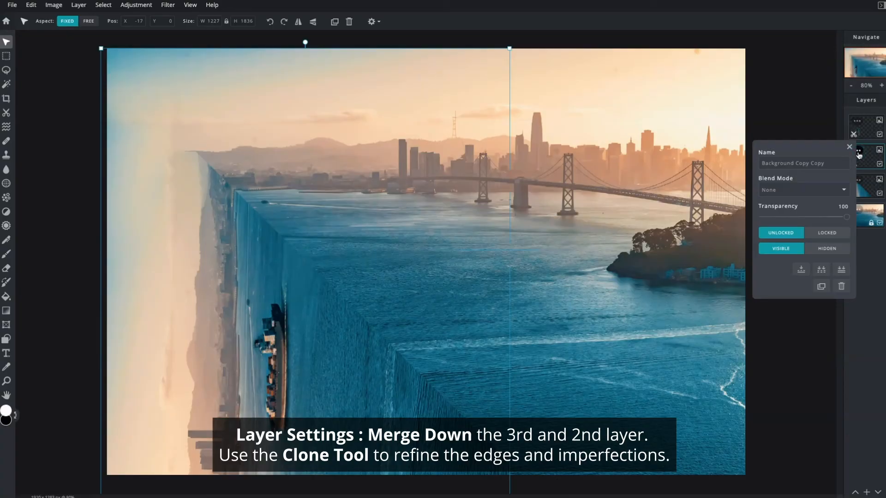
{"action": "left_click", "coordinate": [800, 270]}
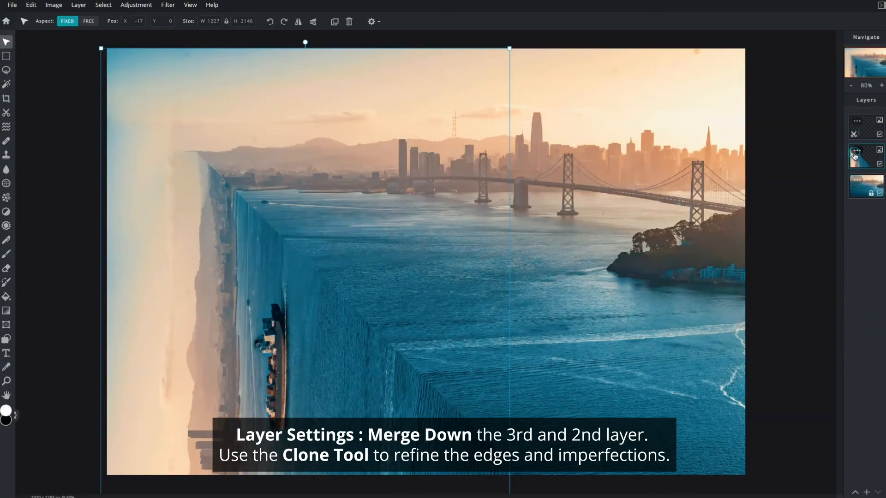
{"action": "left_click", "coordinate": [856, 151]}
{"action": "left_click", "coordinate": [804, 271]}
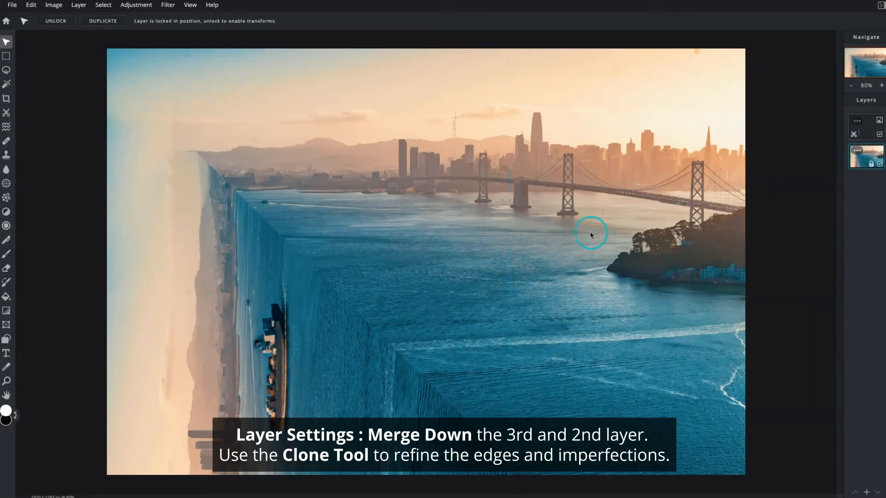
Clone nearby sky and haze over the seams around the fold's upper corner with a 77 px brush at 21% opacity.
{"action": "left_click", "coordinate": [7, 156]}
{"action": "left_click", "coordinate": [187, 175]}
{"action": "left_click", "coordinate": [199, 20]}
{"action": "mouse_move", "coordinate": [212, 34]}
{"action": "left_mouse_down"}
{"action": "mouse_move", "coordinate": [147, 35]}
{"action": "mouse_move", "coordinate": [163, 49]}
{"action": "left_mouse_up"}
{"action": "left_click", "coordinate": [200, 21]}
{"action": "left_click", "coordinate": [149, 21]}
{"action": "left_click", "coordinate": [157, 258]}
{"action": "left_click", "coordinate": [184, 186], "text": "alt"}
{"action": "left_click", "coordinate": [184, 151]}
{"action": "left_click", "coordinate": [132, 131], "text": "alt"}
{"action": "left_click", "coordinate": [154, 111], "text": "alt"}
{"action": "left_click", "coordinate": [168, 106], "text": "alt"}
{"action": "left_click", "coordinate": [200, 107], "text": "alt"}
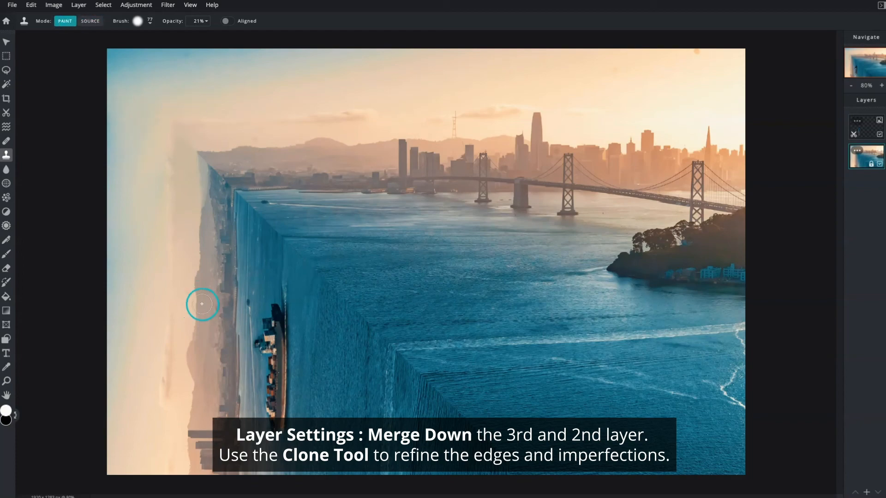
Add birds.png as an image layer and move the flock into the sky at about X 323, Y 31.
{"action": "left_click", "coordinate": [867, 492]}
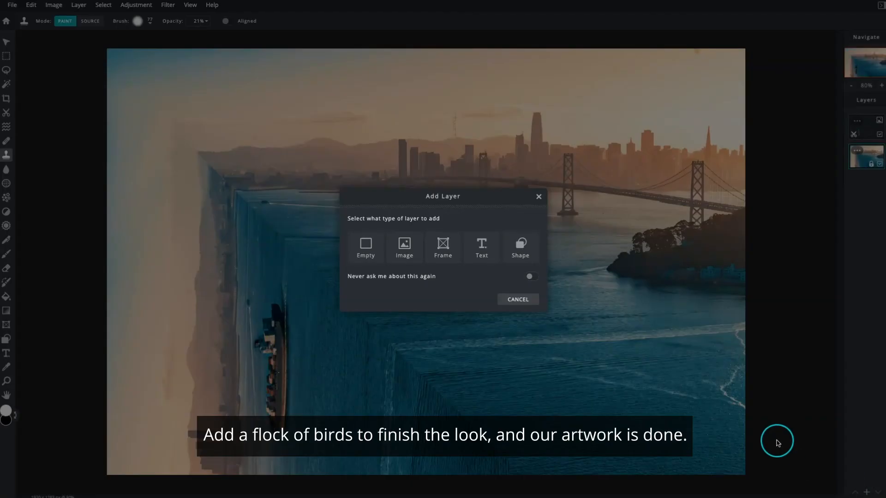
{"action": "left_click", "coordinate": [411, 258]}
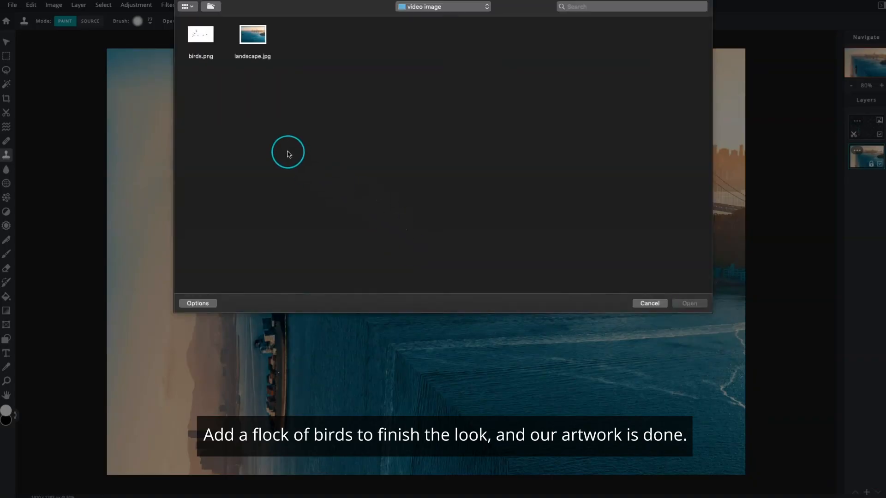
{"action": "left_click", "coordinate": [203, 34]}
{"action": "left_click", "coordinate": [686, 303]}
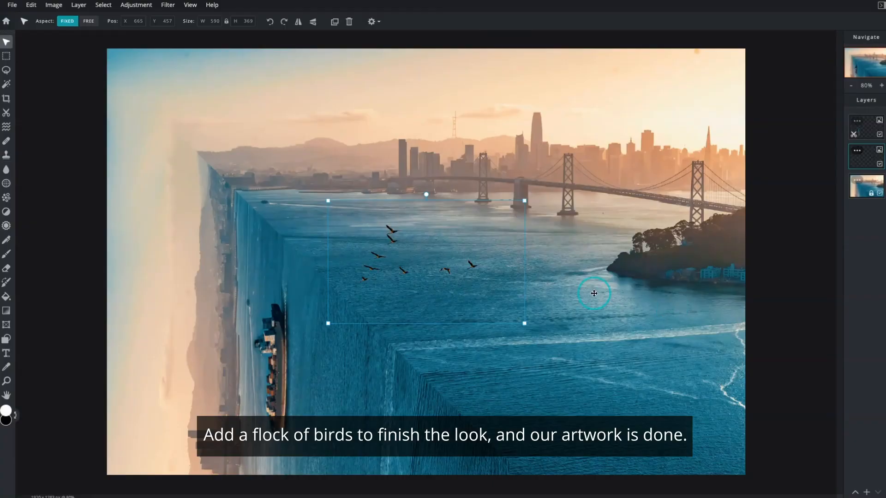
{"action": "left_click_drag", "start_coordinate": [405, 272], "coordinate": [304, 137]}
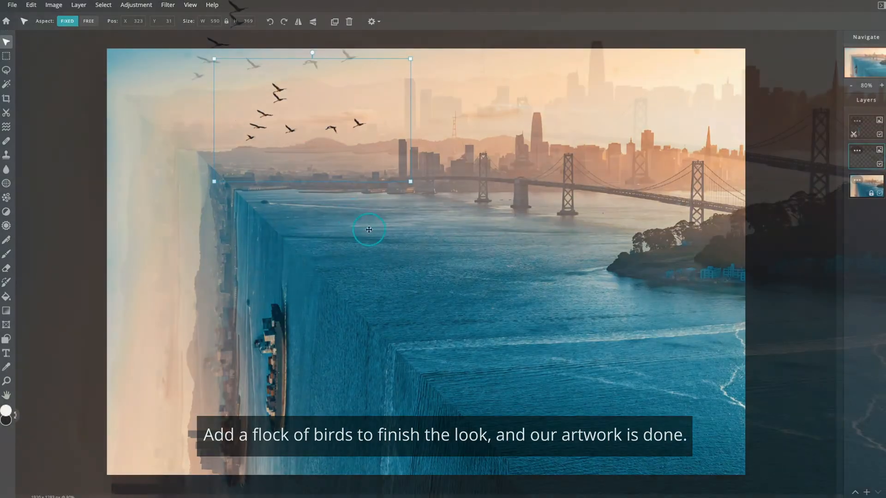